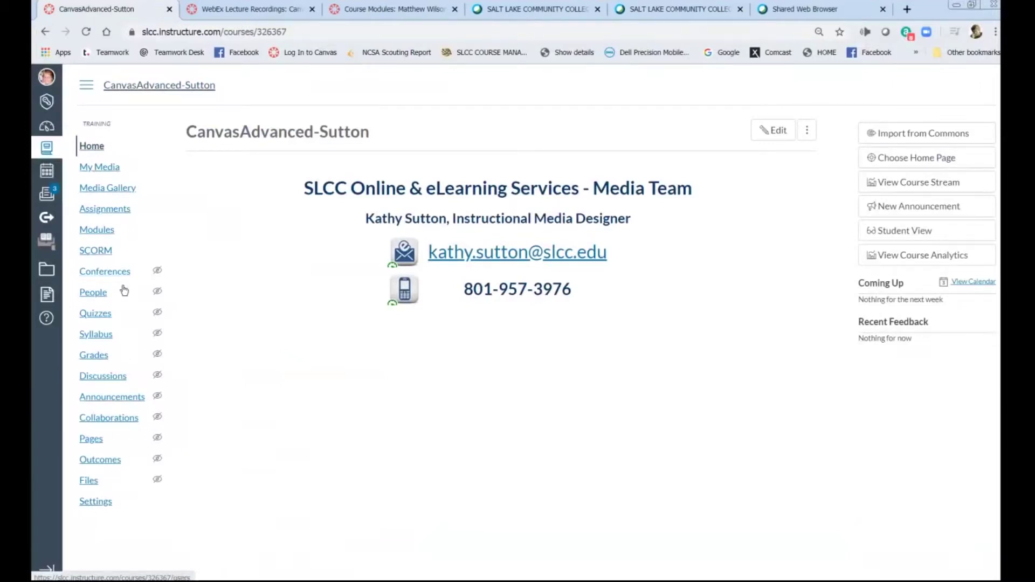
# Add WebEx to the visible course navigation between Modules and SCORM, and save the course settings
pyautogui.click(97, 503)
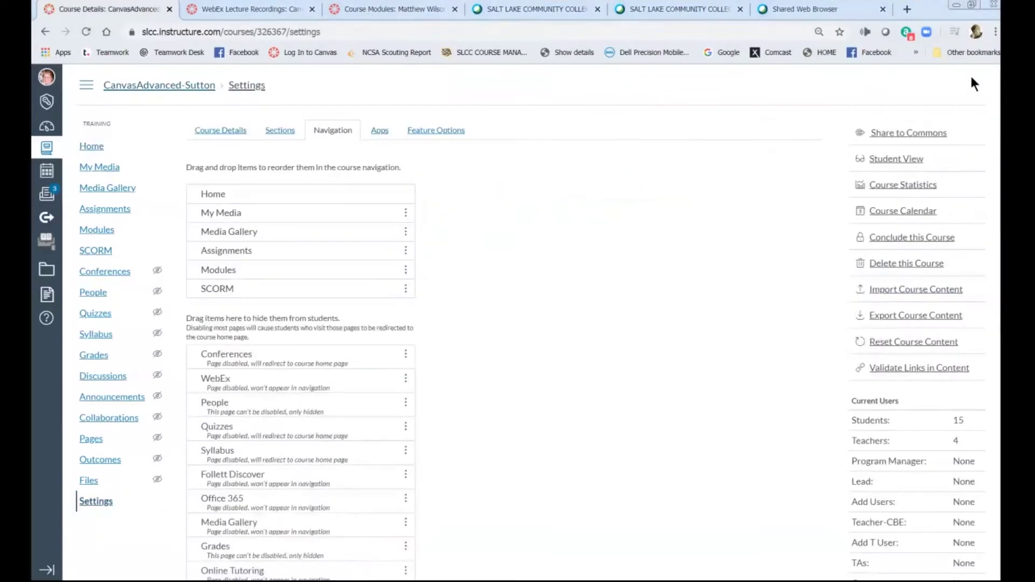
pyautogui.click(328, 131)
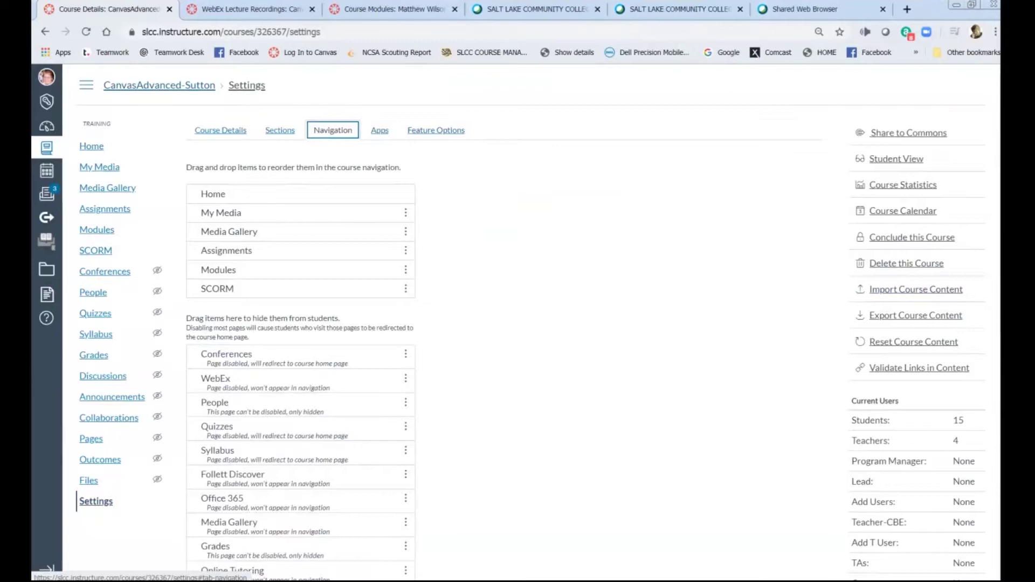
pyautogui.scroll(-2, 590, 184)
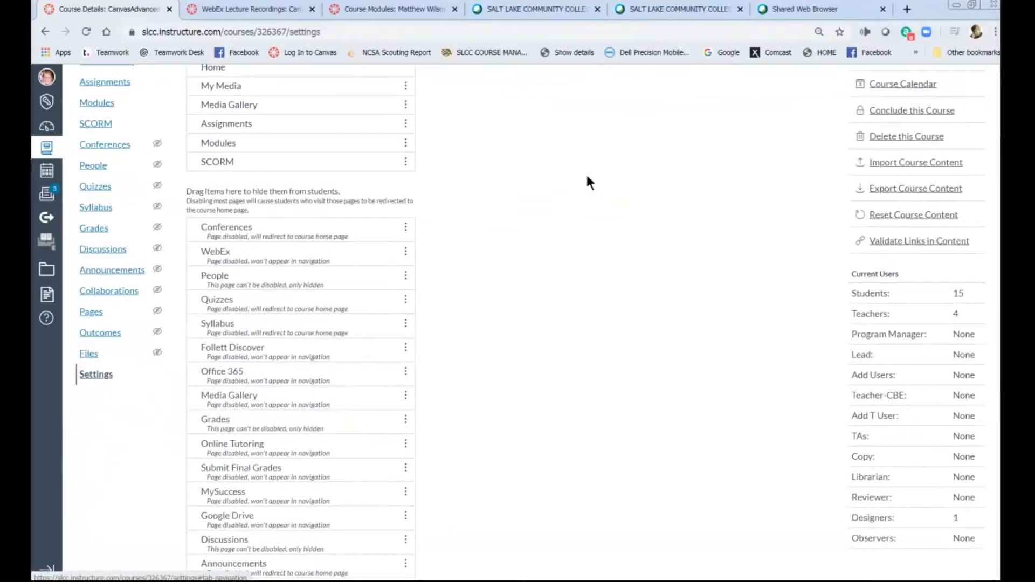
pyautogui.moveTo(241, 257); pyautogui.dragTo(241, 164)
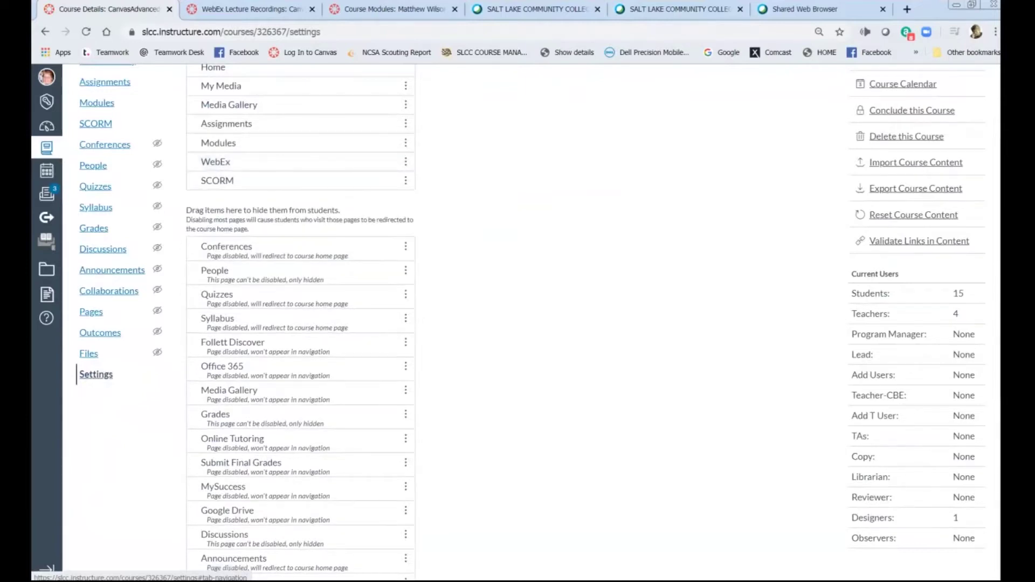
pyautogui.scroll(-7, 538, 319)
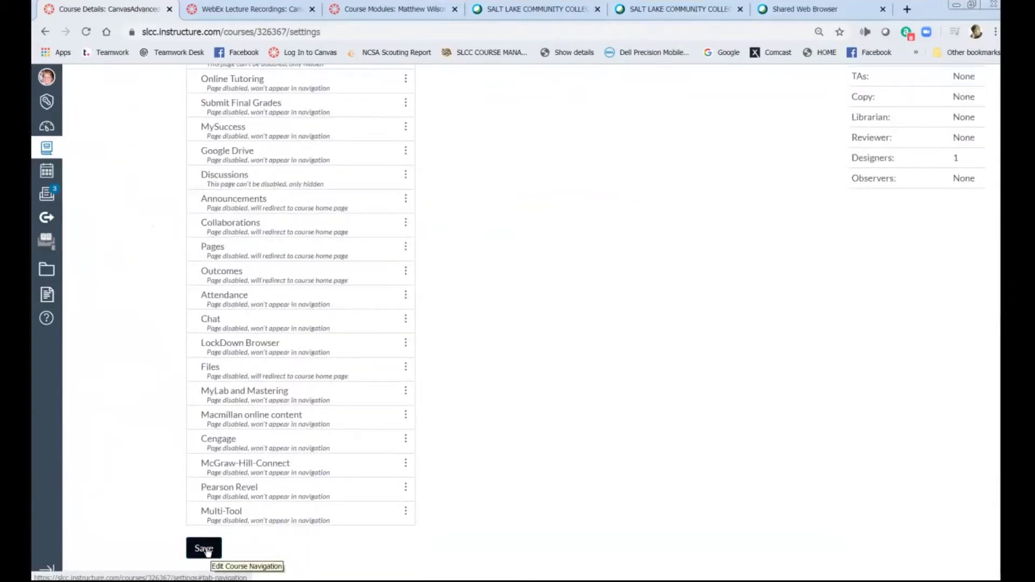
pyautogui.click(205, 549)
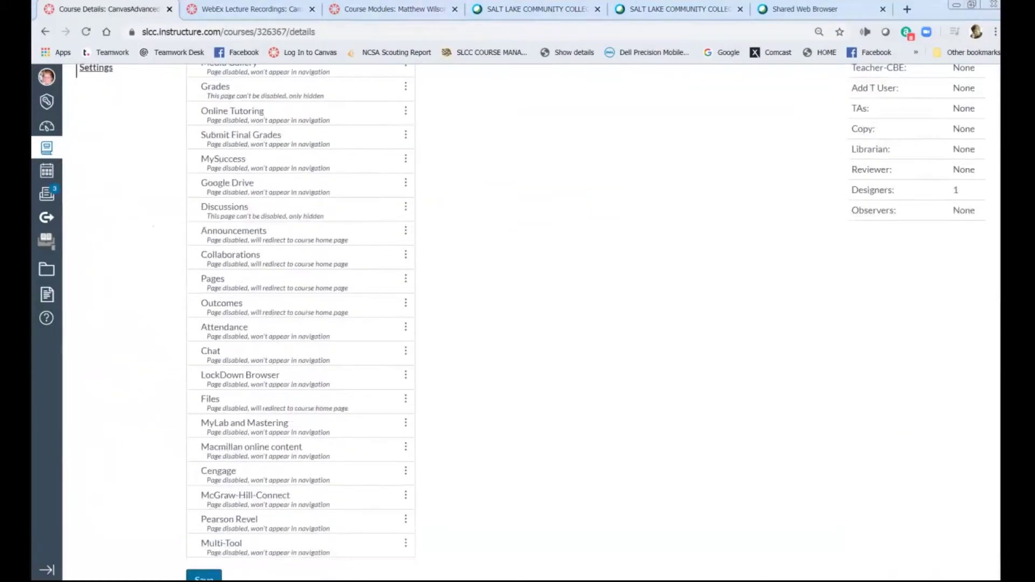
pyautogui.scroll(10, 128, 229)
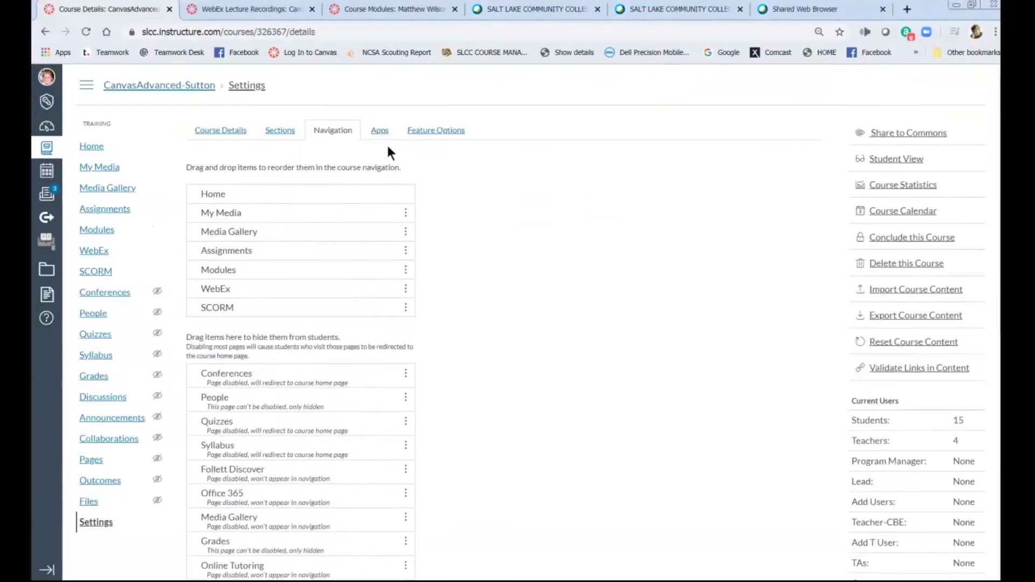
# Start scheduling a single WebEx event named "Lecture Unit 7", keeping the America/Denver time zone
pyautogui.click(100, 256)
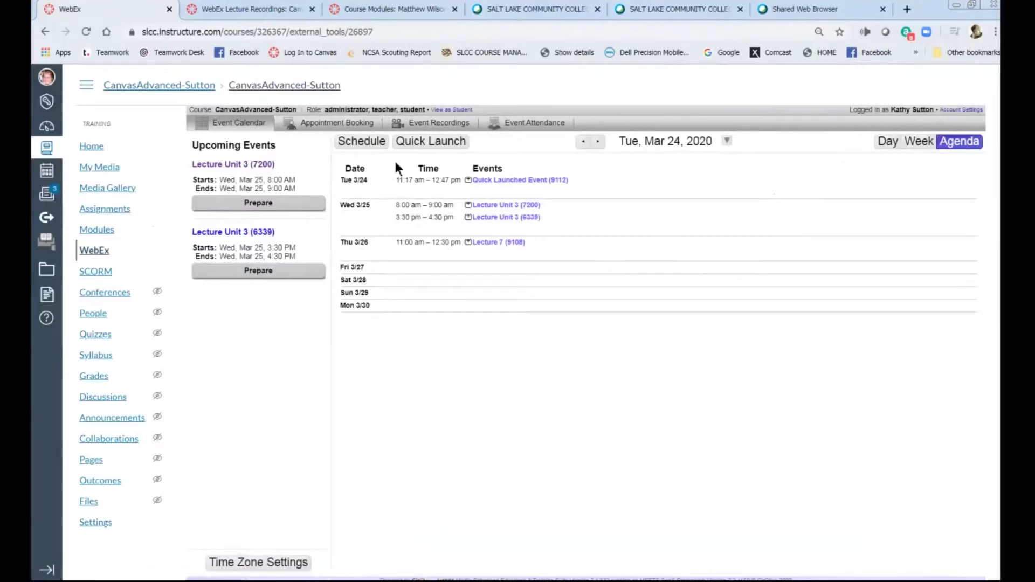
pyautogui.click(356, 143)
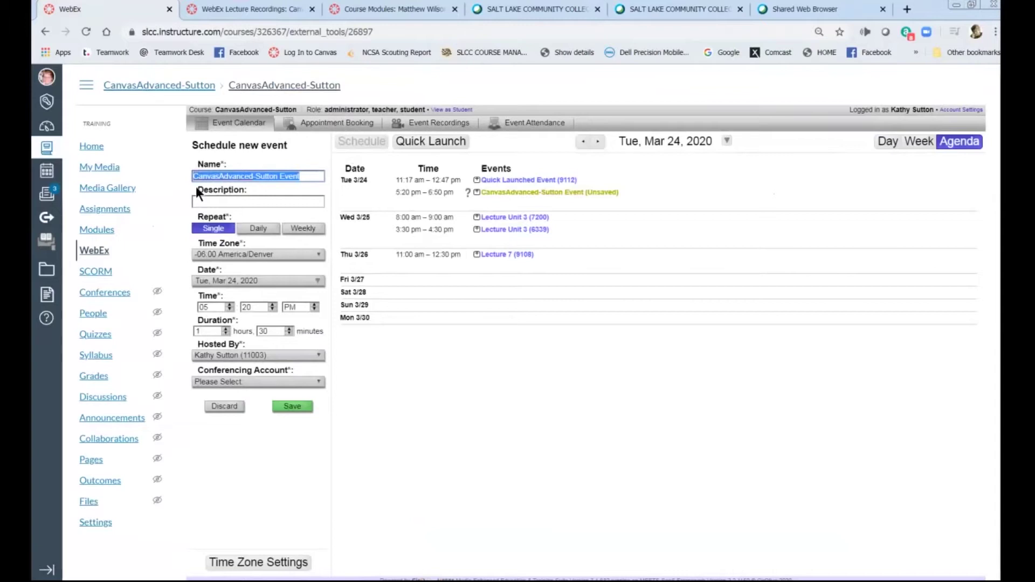
pyautogui.write('Lect')
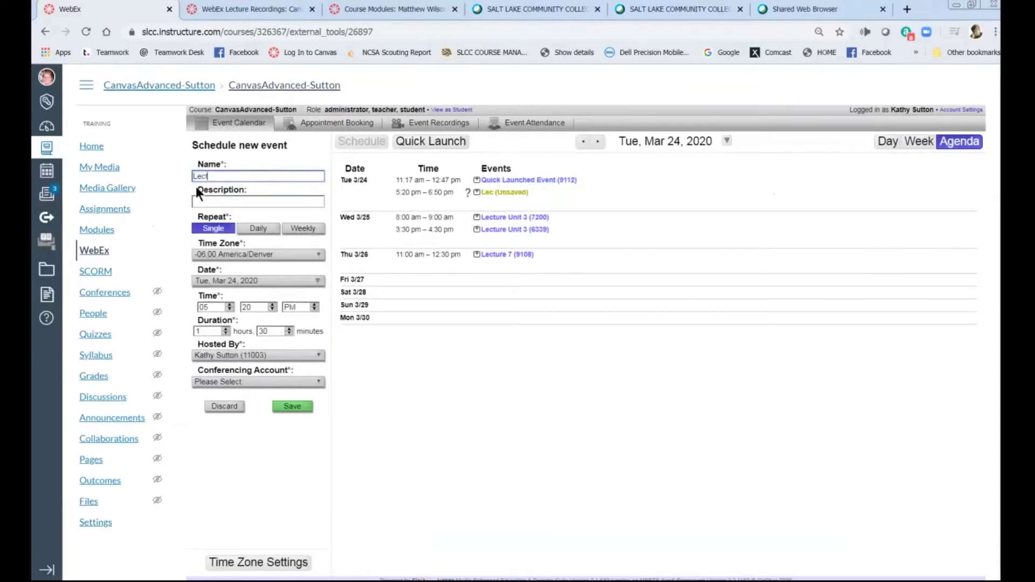
pyautogui.write('ure Unit 7')
pyautogui.click(301, 259)
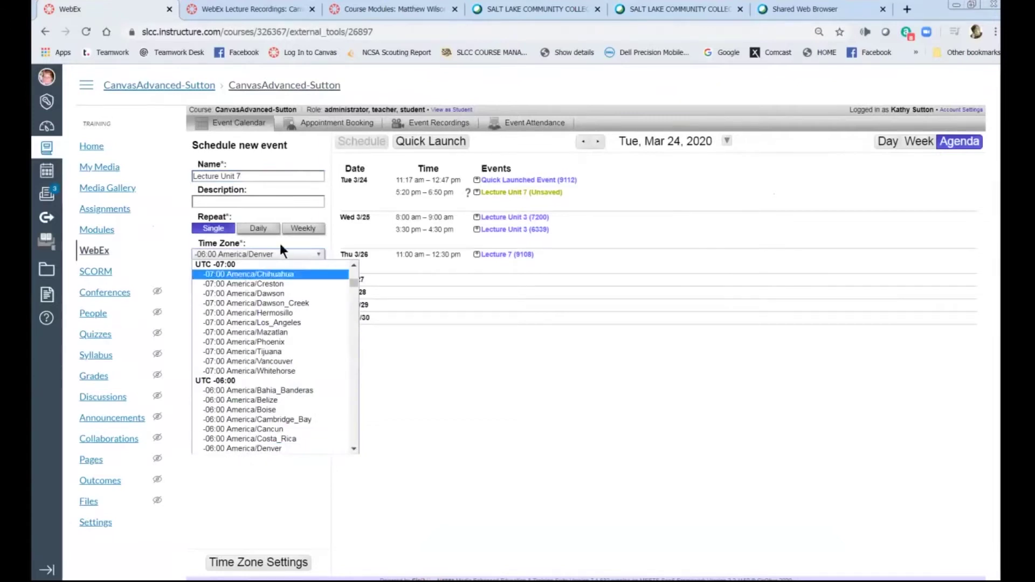
pyautogui.click(281, 245)
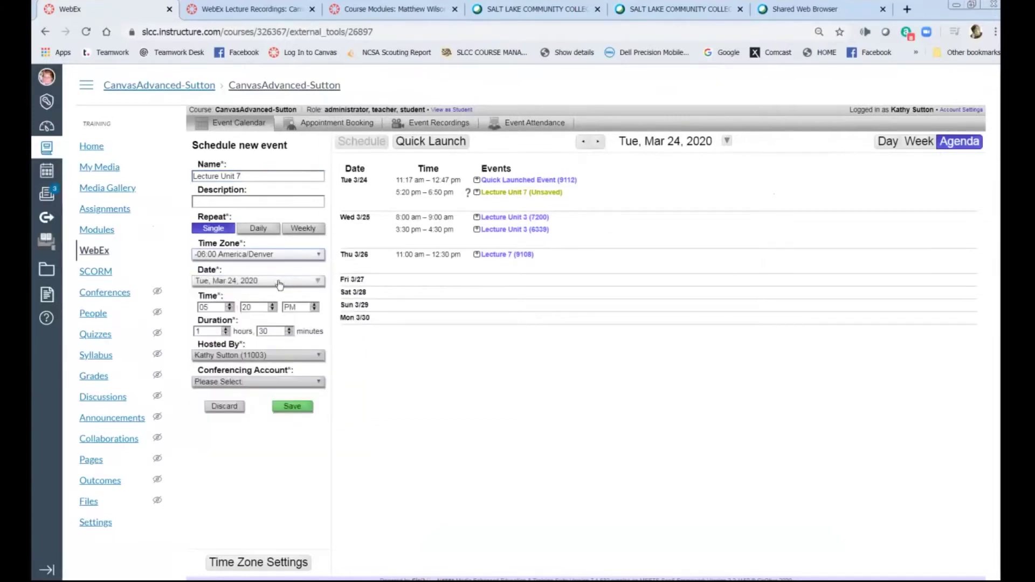
# Set the event's date to Fri, Mar 27, 2020, its start to 04:00 PM and its duration to 1 hour 0 minutes
pyautogui.click(320, 282)
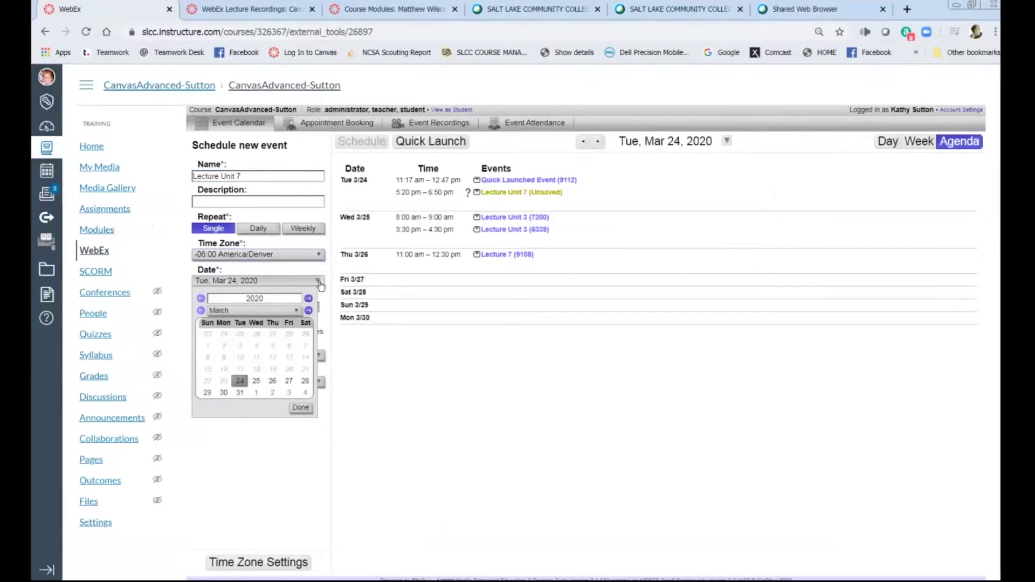
pyautogui.click(290, 382)
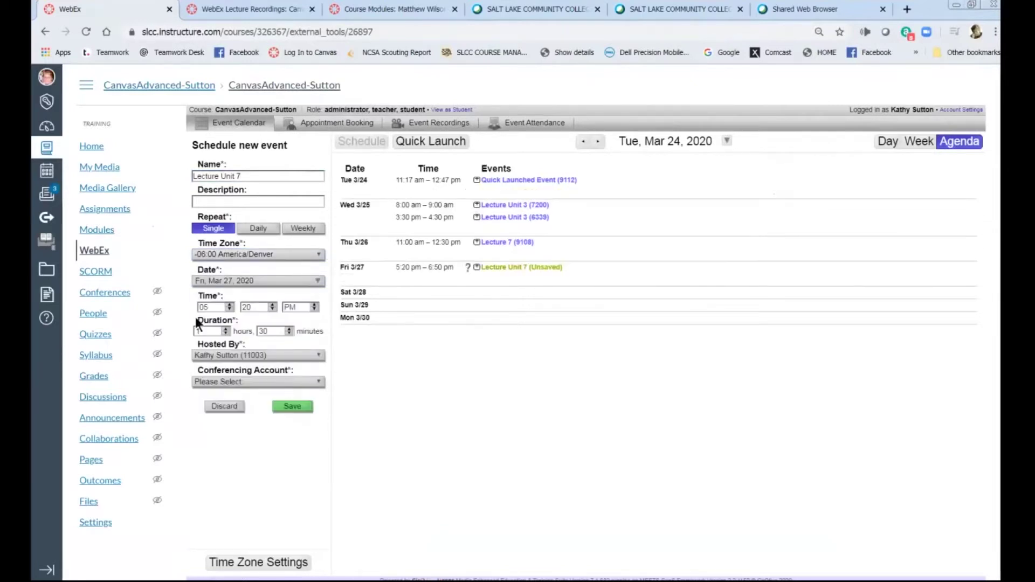
pyautogui.moveTo(210, 307); pyautogui.dragTo(199, 307)
pyautogui.press('Tab')
pyautogui.write('00')
pyautogui.press('Tab')
pyautogui.press('Tab')
pyautogui.press('Tab')
pyautogui.write('00')
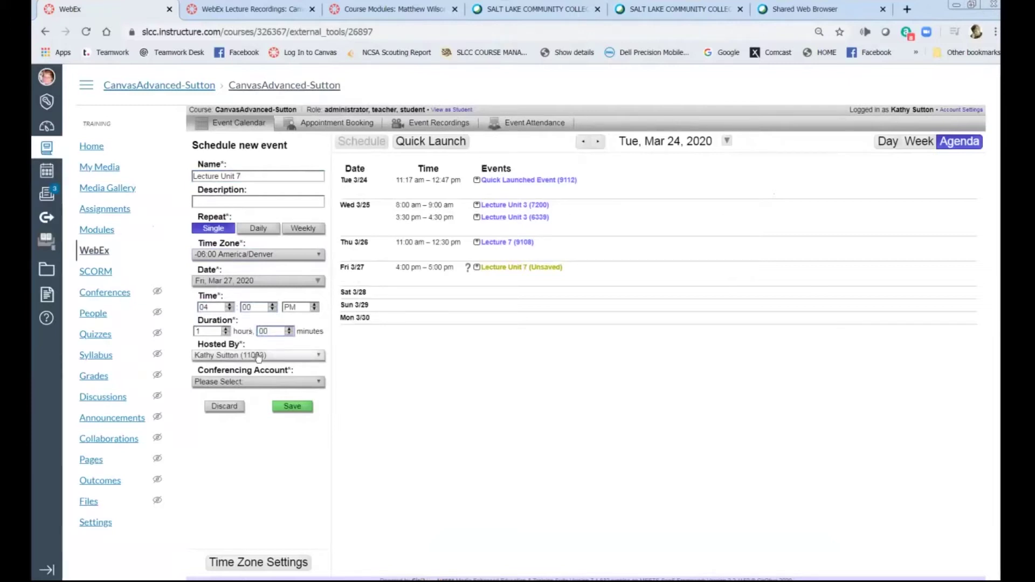
# Choose Webex Trainings as the event's conferencing account and save the event
pyautogui.click(259, 383)
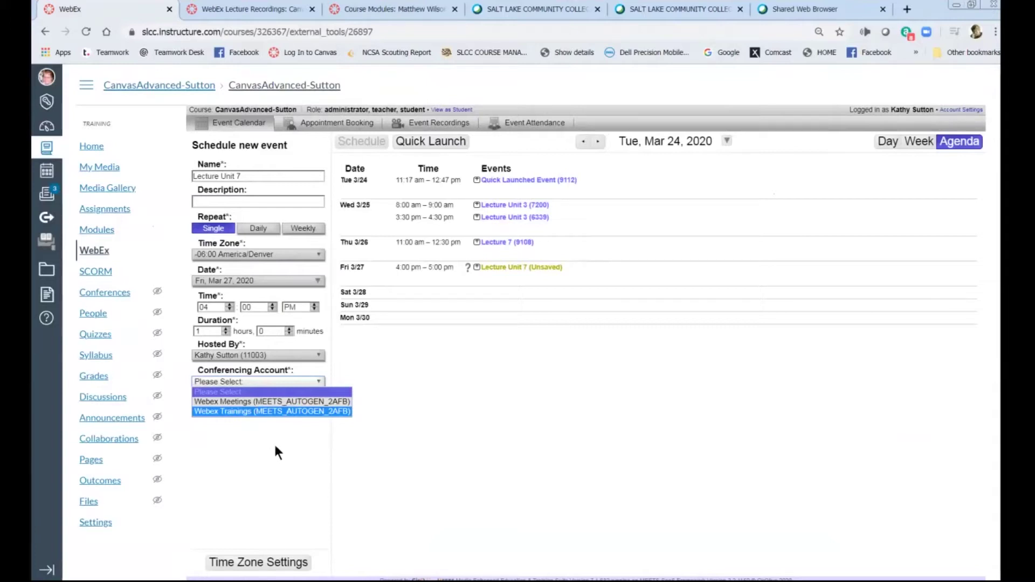
pyautogui.click(261, 412)
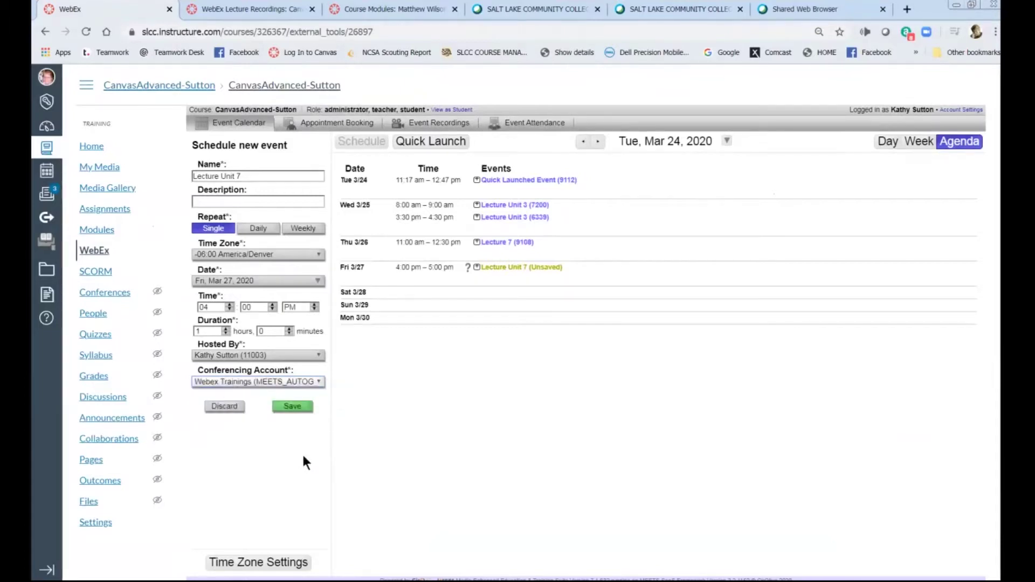
pyautogui.click(292, 408)
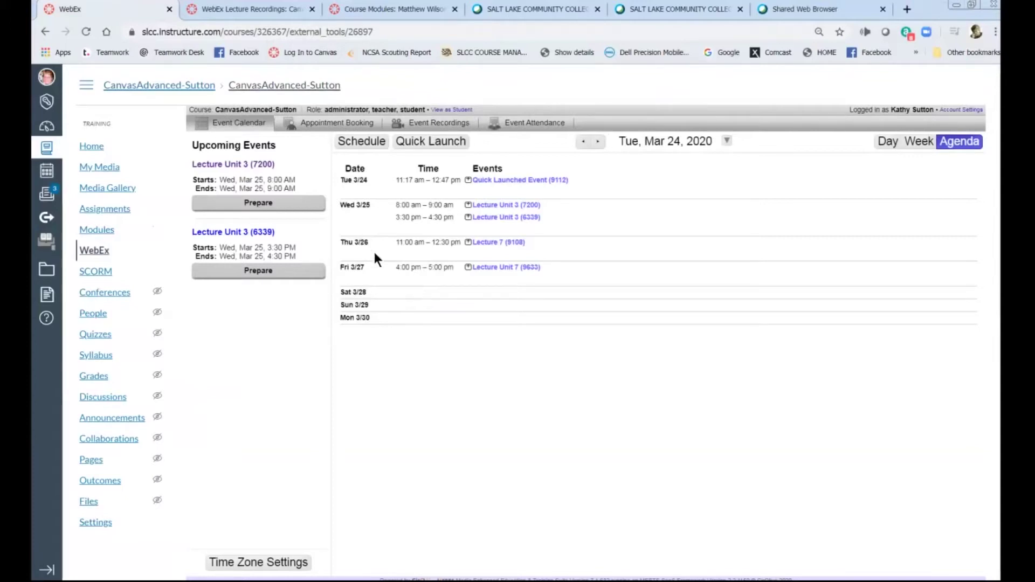
# Generate a guest invitation link for the Lecture Unit 7 event without recordings access, select the link and close the invitation dialog
pyautogui.click(469, 270)
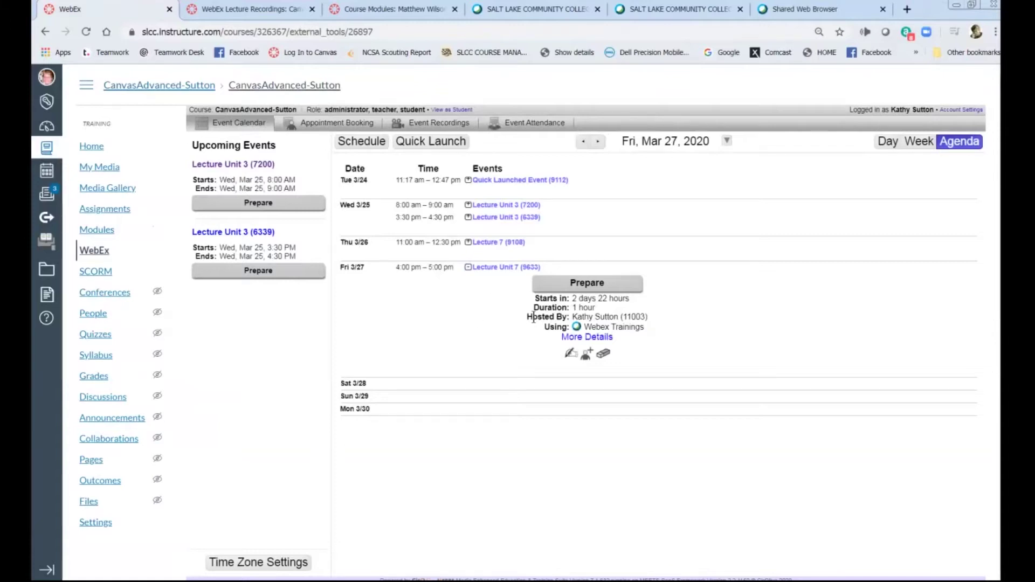
pyautogui.click(588, 359)
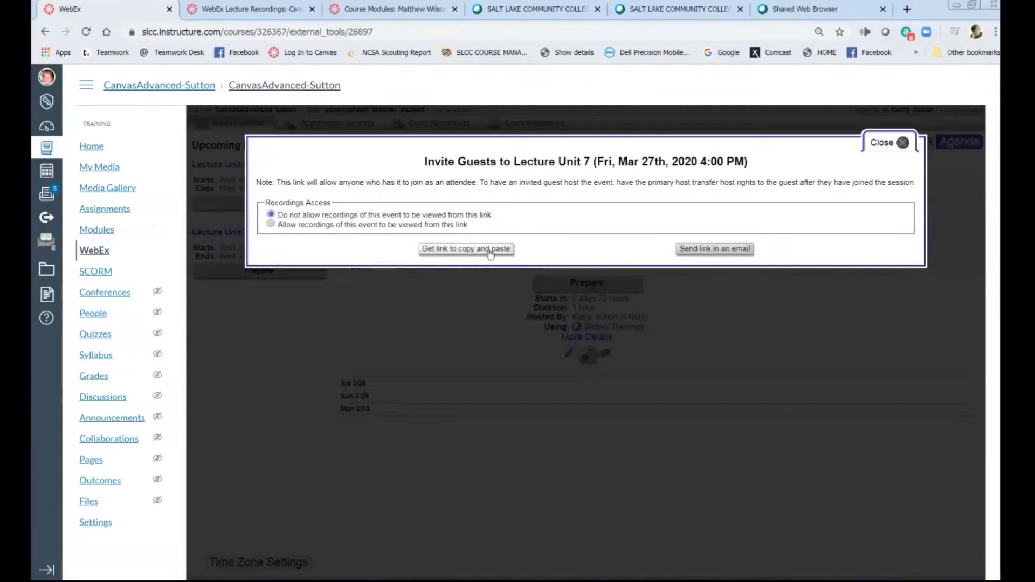
pyautogui.click(490, 252)
pyautogui.click(489, 203)
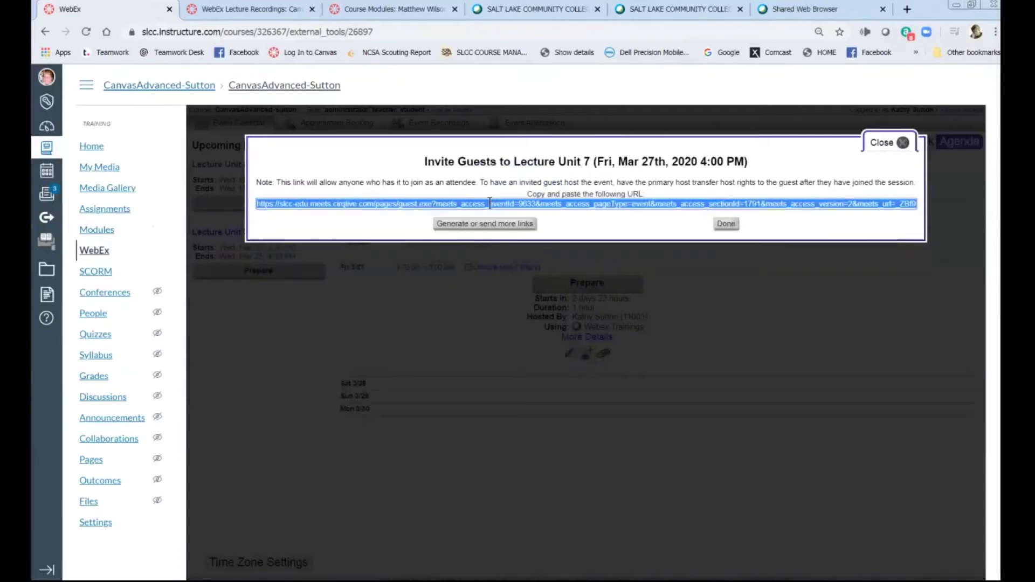
pyautogui.click(904, 143)
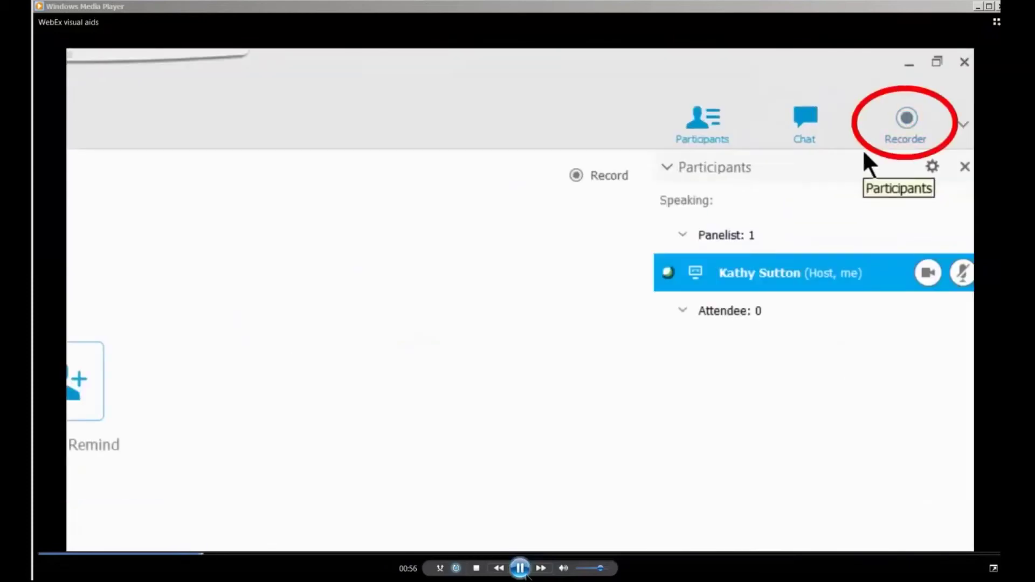
# In Windows Media Player, examine the WebEx visual aids video, pausing at the recorder, application sharing, attendee mute and breakout session parts
pyautogui.click(521, 569)
pyautogui.click(519, 569)
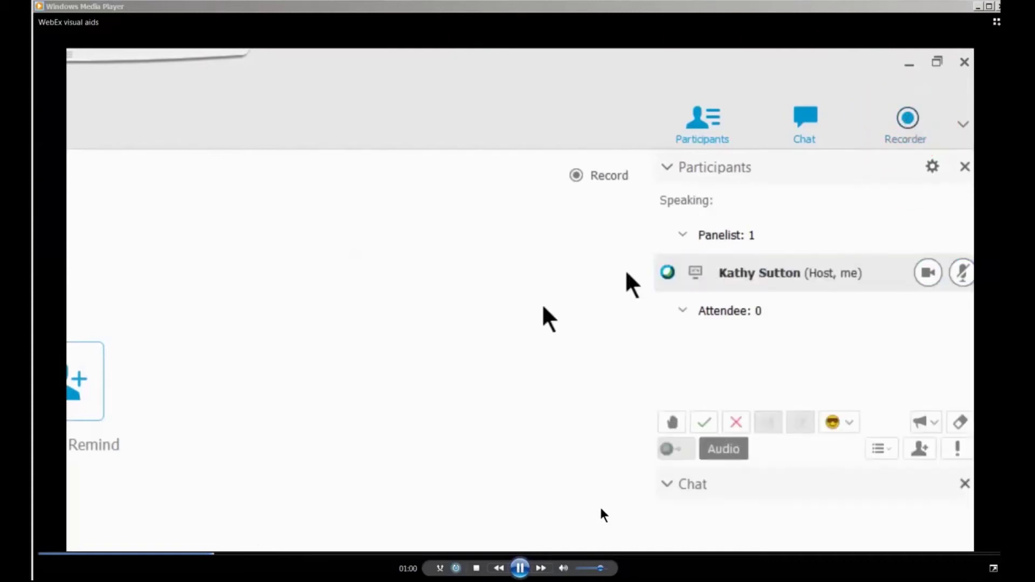
pyautogui.hotkey('ctrl', 'p')
pyautogui.hotkey('ctrl', 'p')
pyautogui.hotkey('ctrl', 'p')
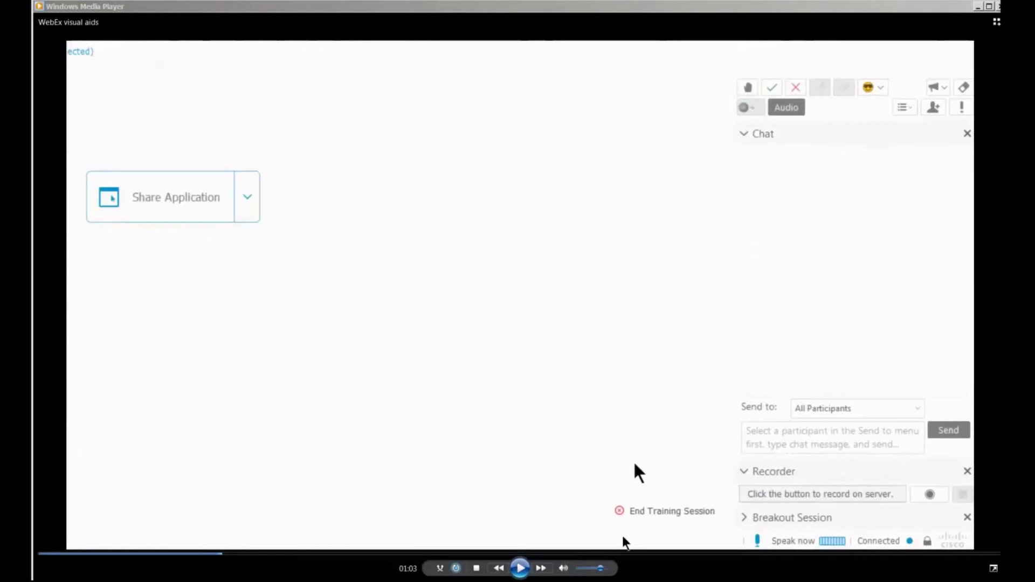
pyautogui.click(520, 568)
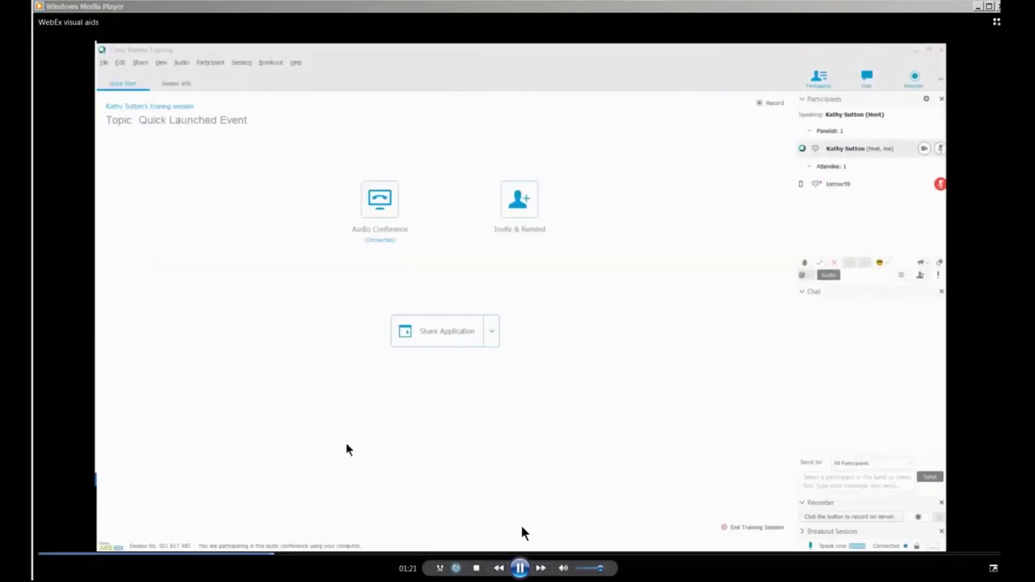
pyautogui.click(520, 569)
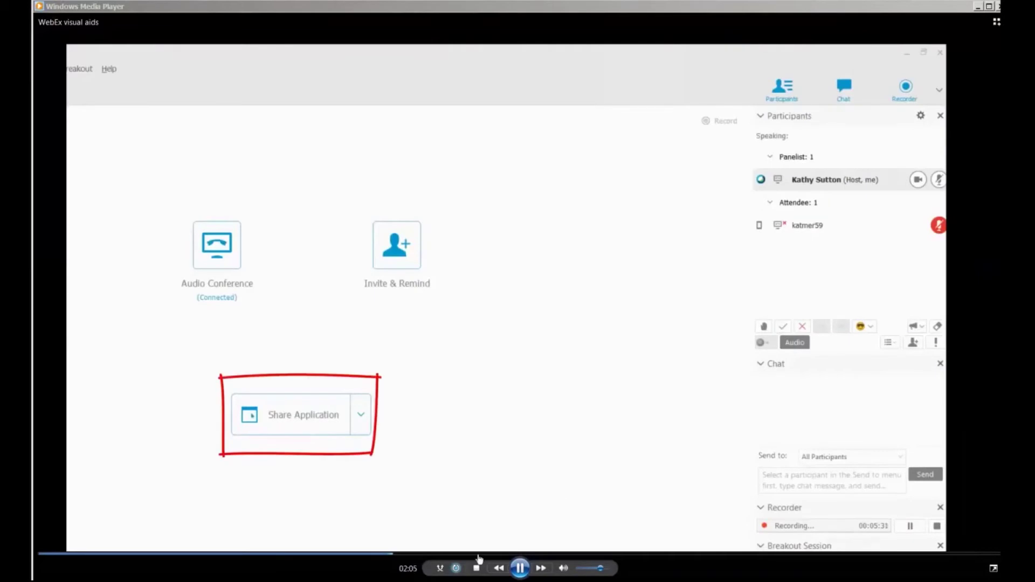
pyautogui.click(519, 568)
pyautogui.click(520, 570)
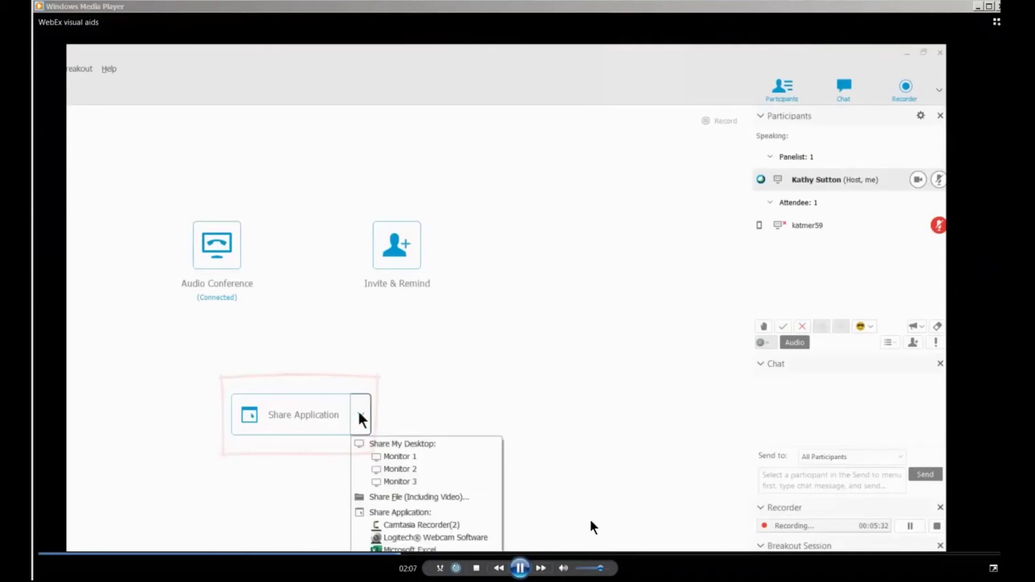
pyautogui.click(520, 568)
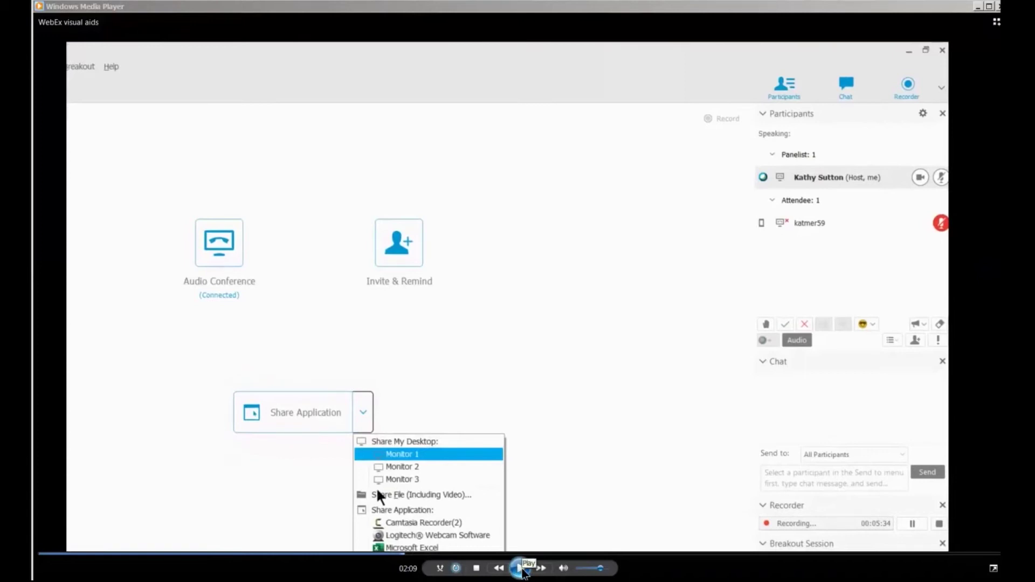
pyautogui.click(521, 569)
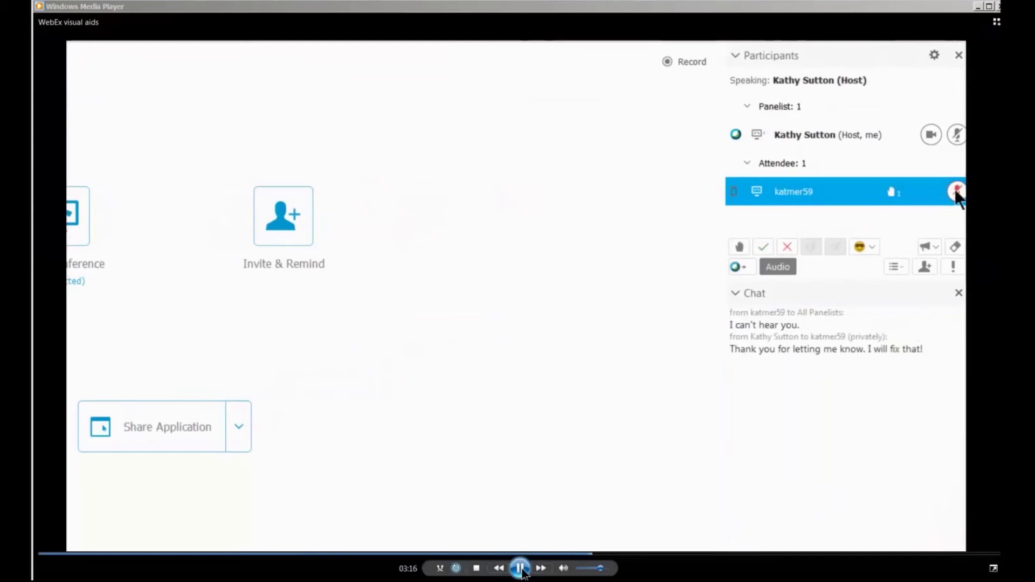
pyautogui.click(521, 569)
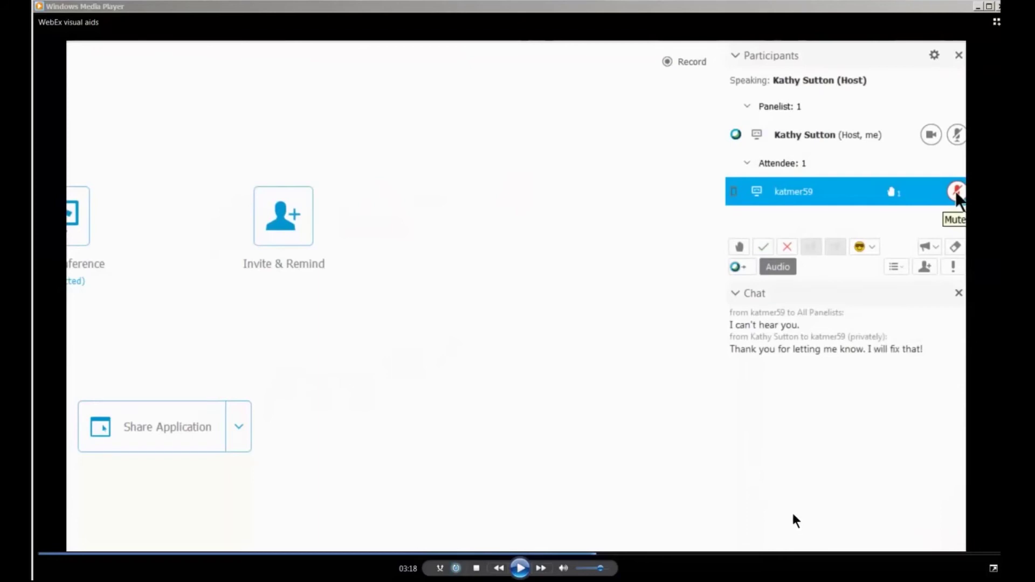
pyautogui.press('space')
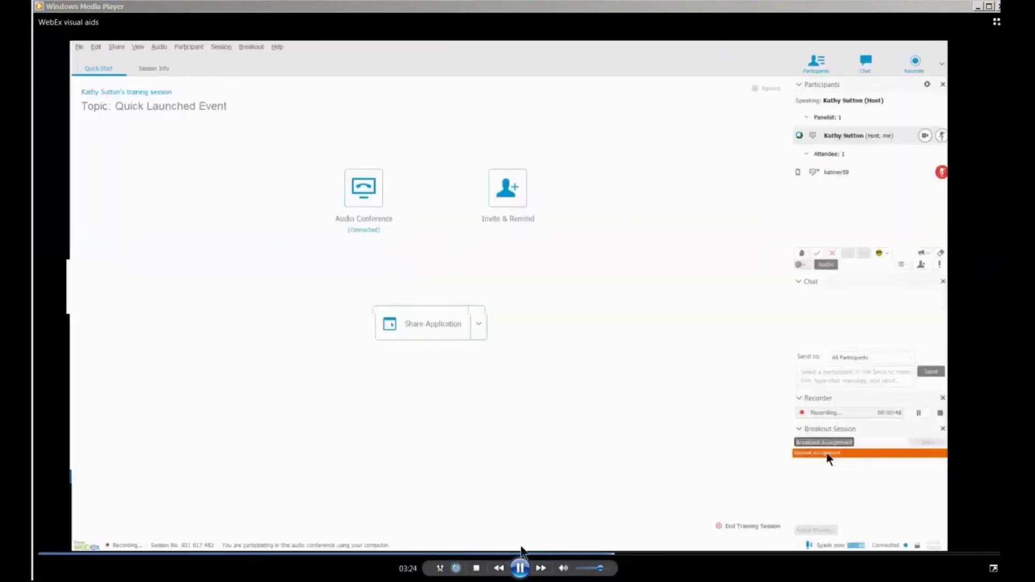
pyautogui.click(520, 569)
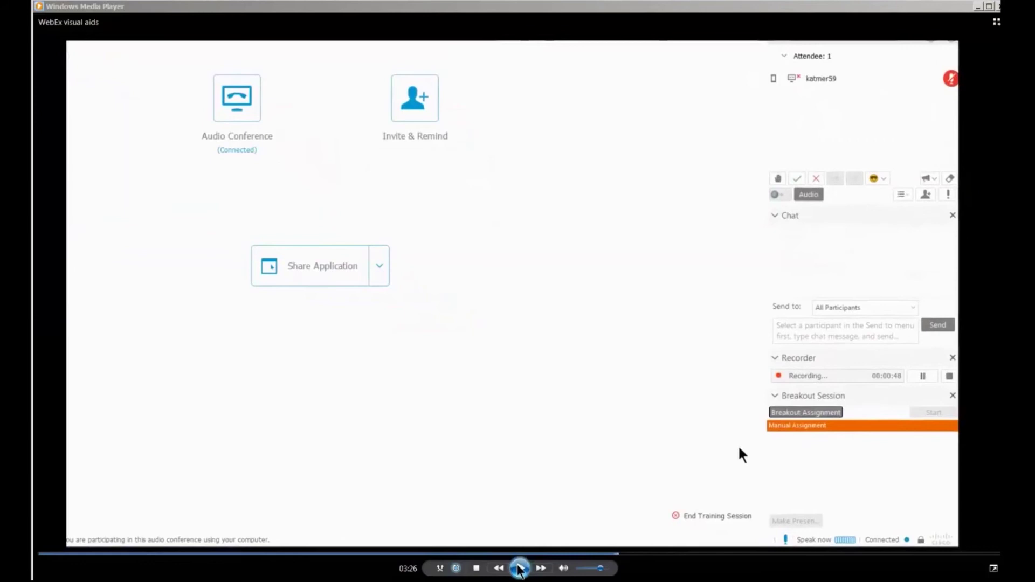
pyautogui.click(520, 569)
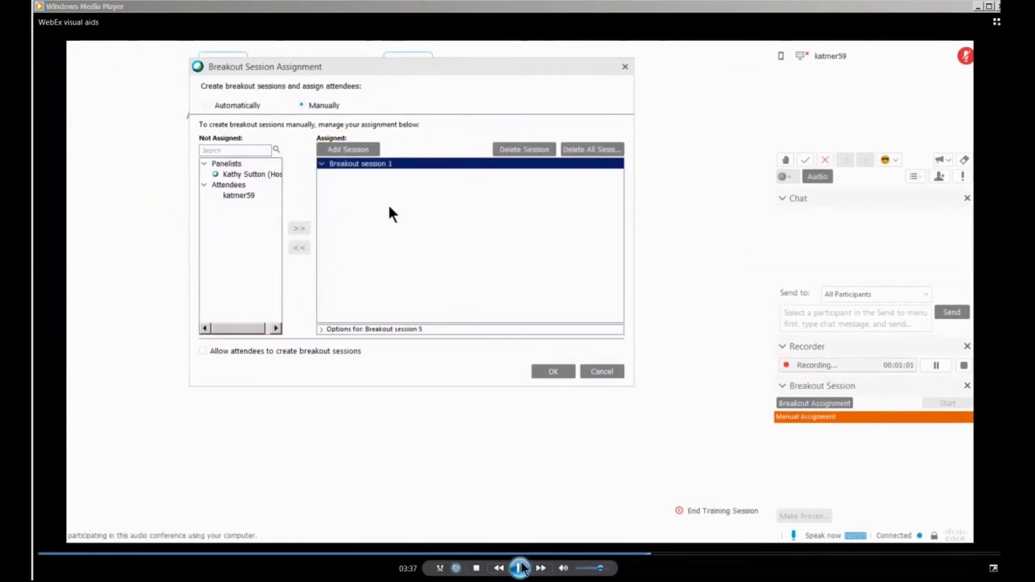
pyautogui.click(520, 567)
pyautogui.click(522, 570)
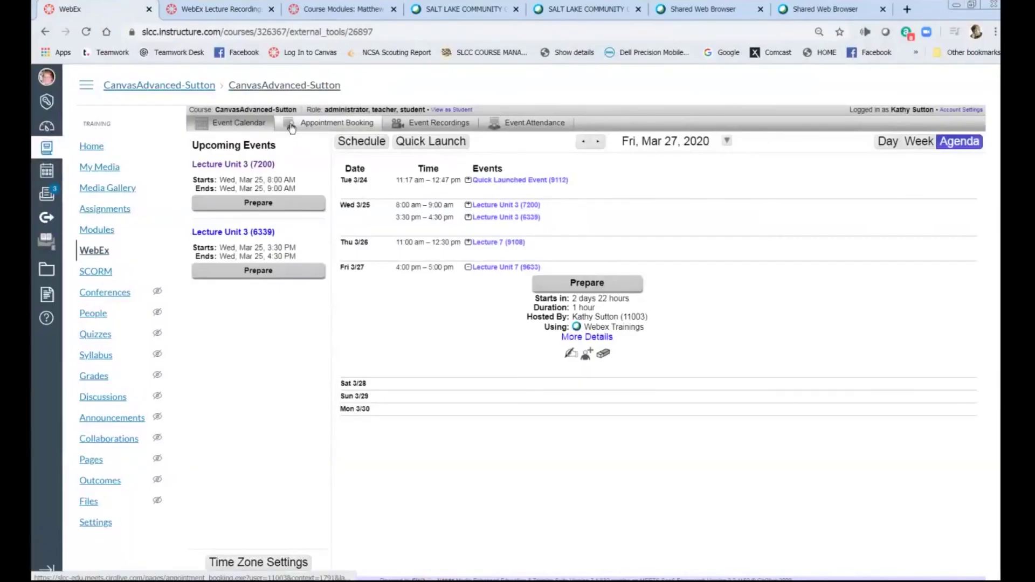
# In the WebEx event recordings, copy the link address of the streaming recording for Quick Launched Event (7279)
pyautogui.click(431, 124)
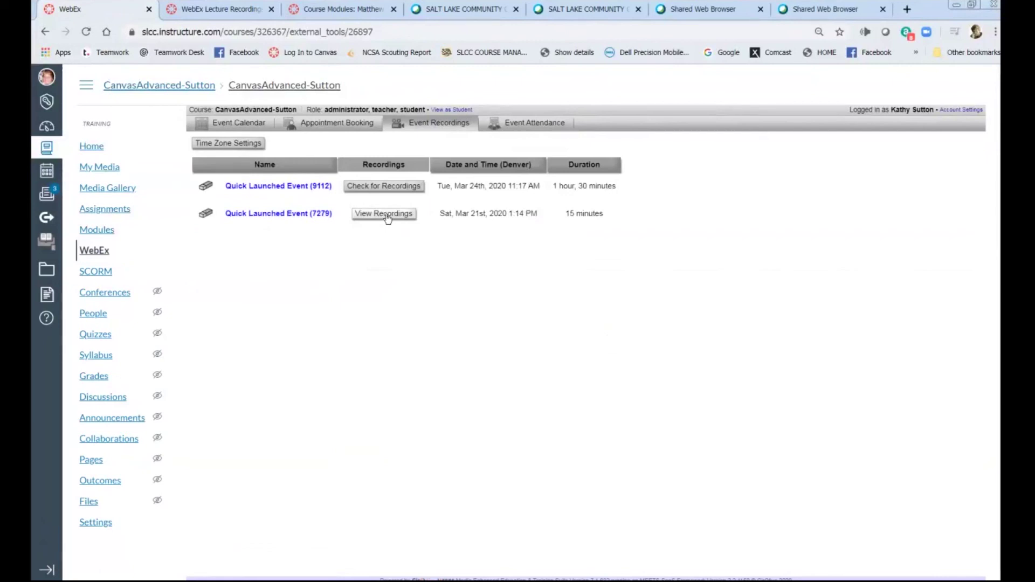
pyautogui.click(386, 214)
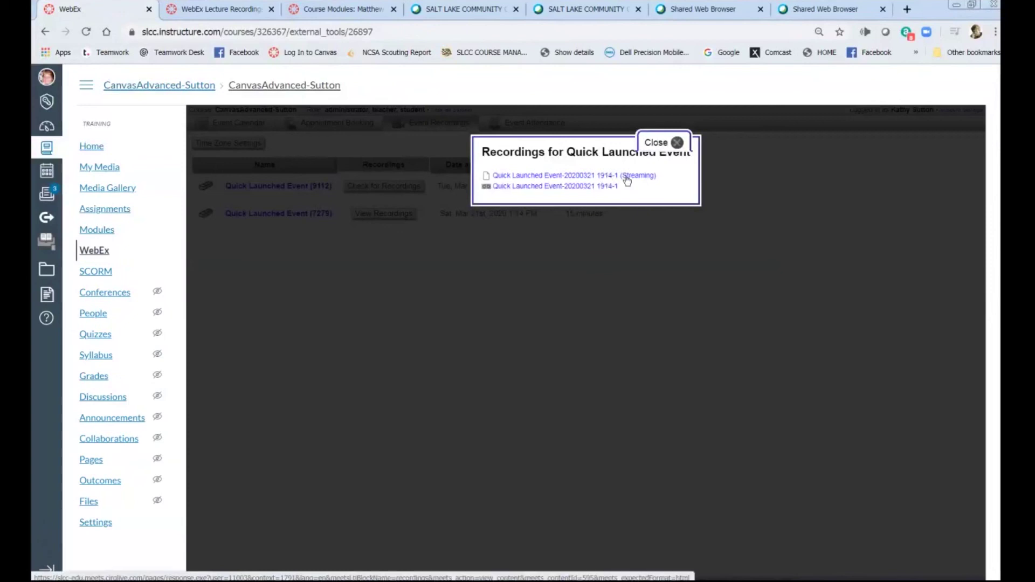
pyautogui.rightClick(620, 174)
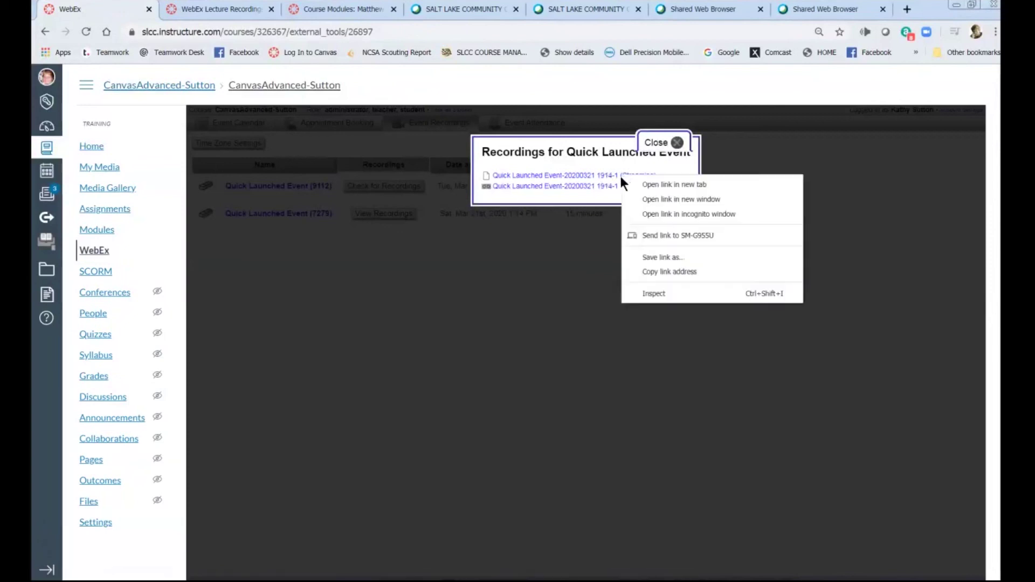
pyautogui.click(672, 272)
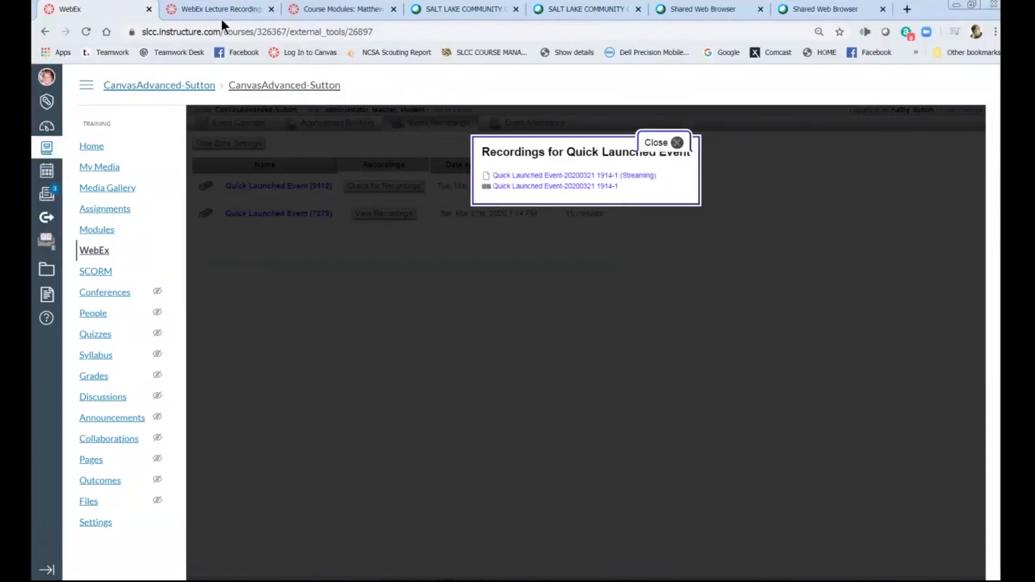
# Edit the WebEx Lecture Recordings page and add the text "Lecture 3" two lines below the Lecture 2 link
pyautogui.click(233, 9)
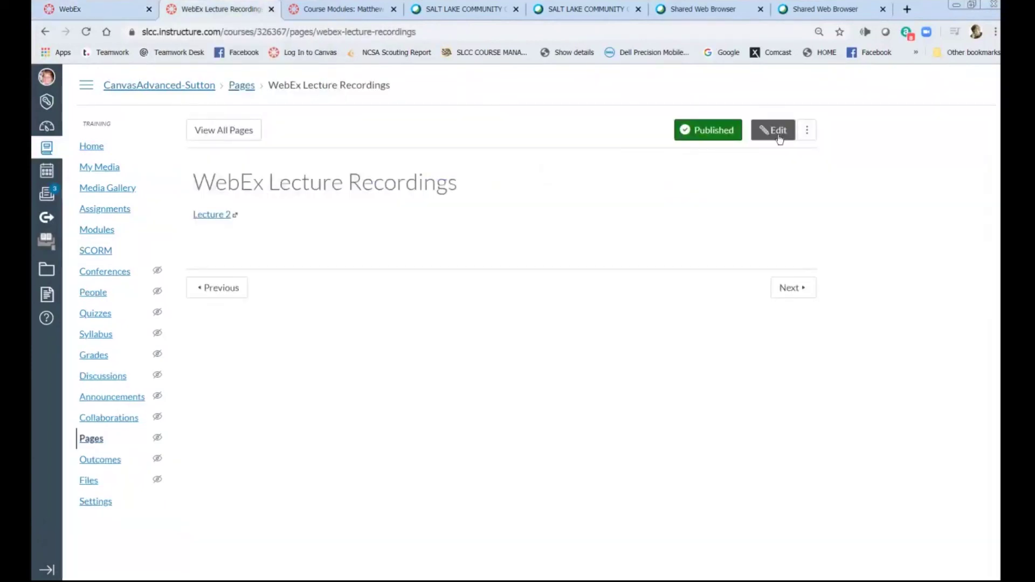
pyautogui.click(775, 134)
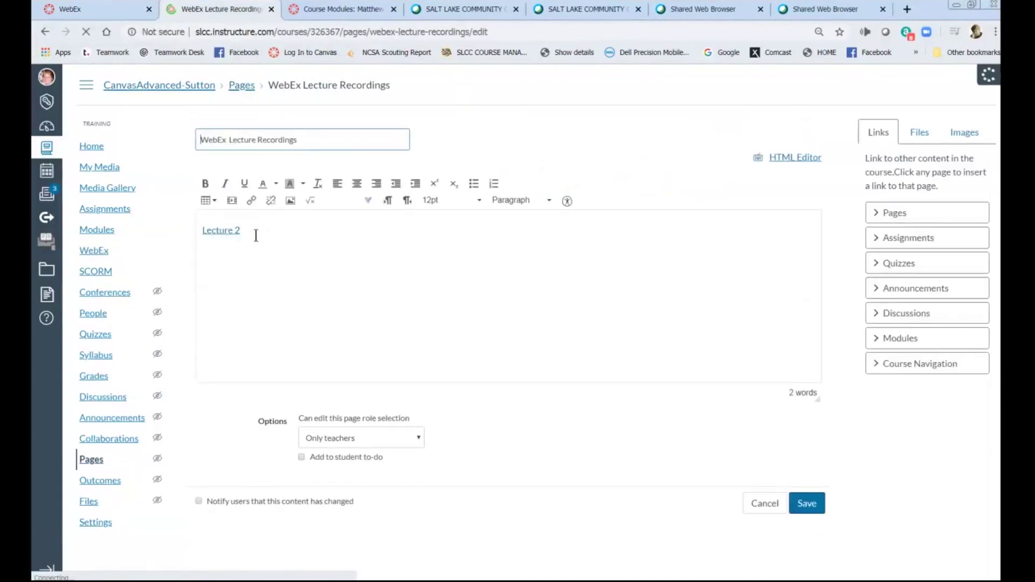
pyautogui.click(257, 234)
pyautogui.press('Return')
pyautogui.press('Return')
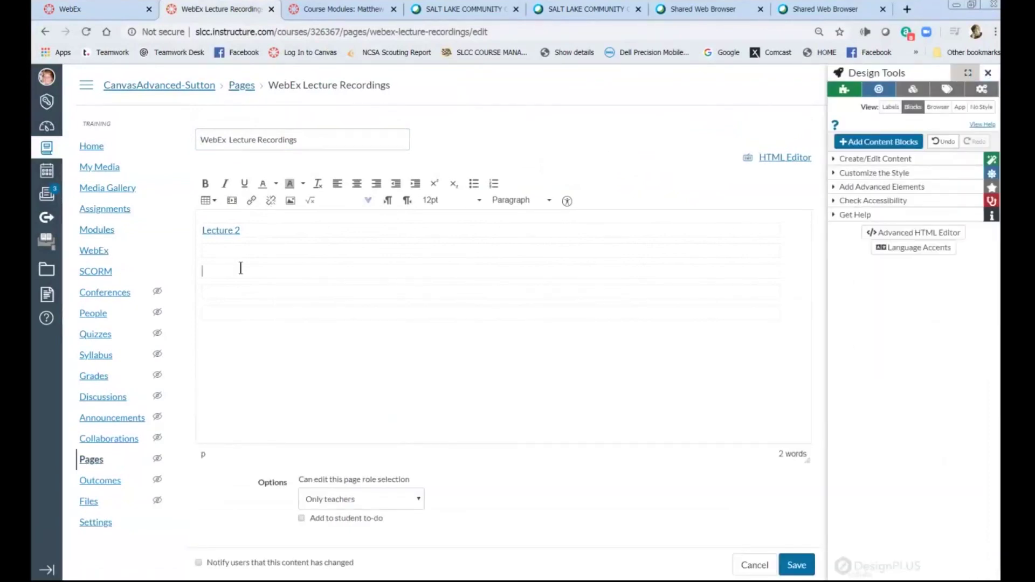
pyautogui.write('Lecture 3')
# Link the Lecture 3 text to the copied recording address and open the link from the saved page
pyautogui.moveTo(241, 271); pyautogui.dragTo(188, 267)
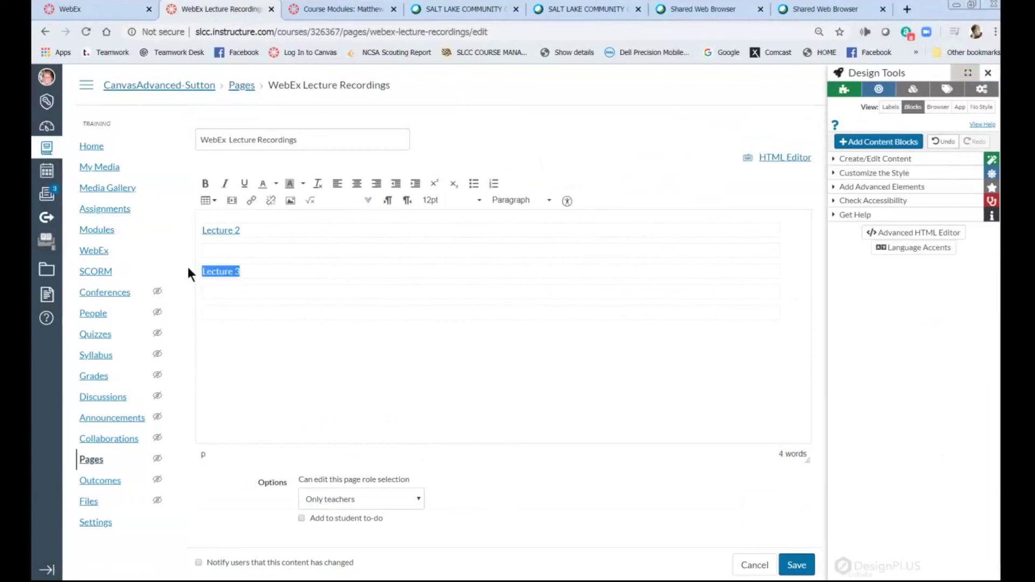
pyautogui.click(251, 204)
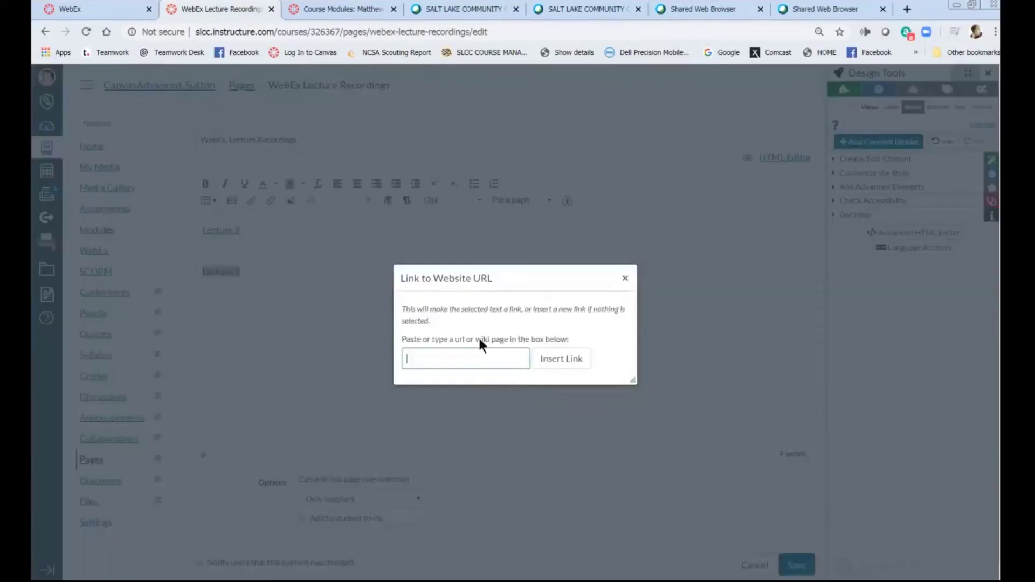
pyautogui.click(460, 352)
pyautogui.hotkey('ctrl', 'v')
pyautogui.click(563, 358)
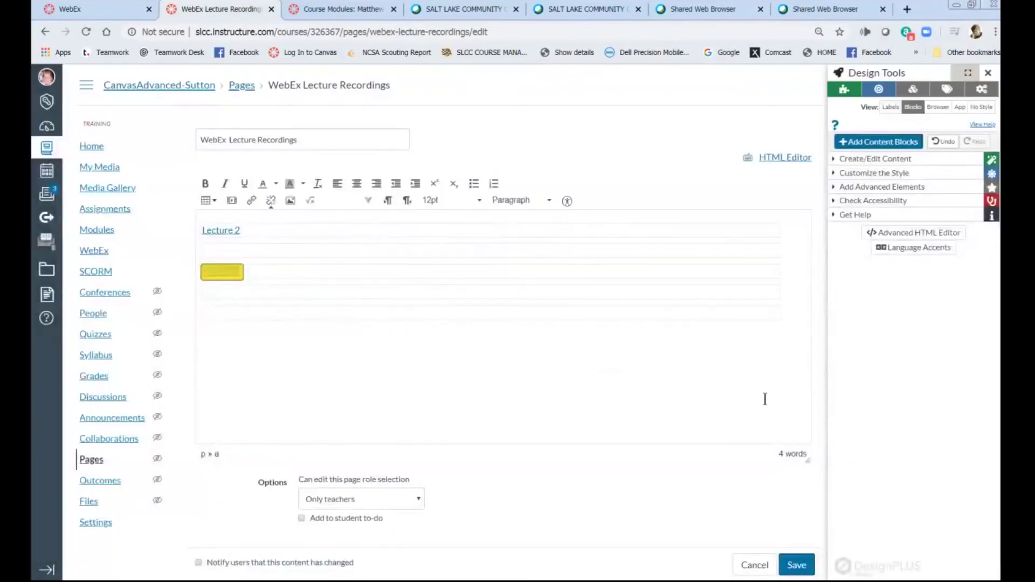
pyautogui.click(806, 564)
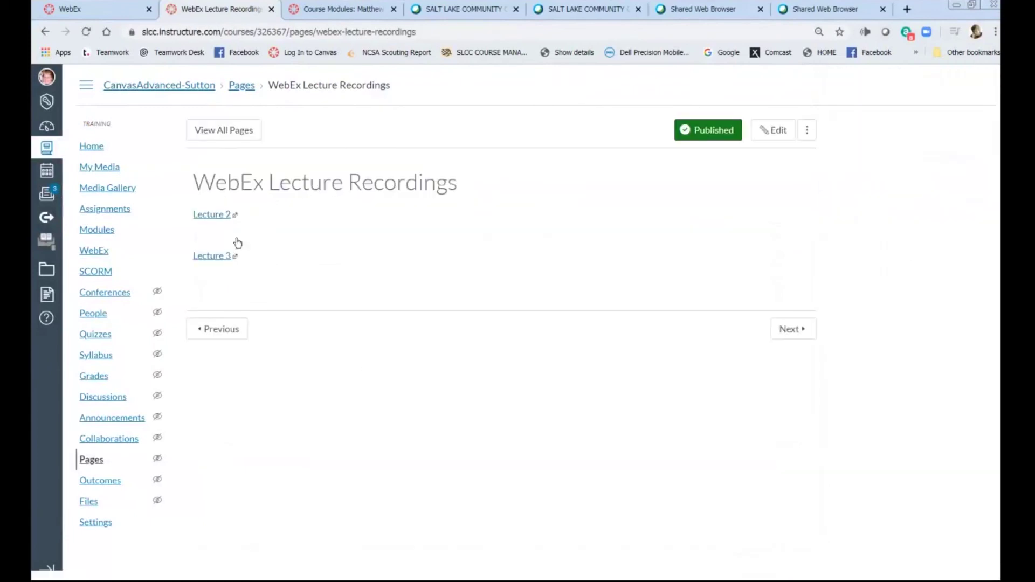
pyautogui.click(211, 257)
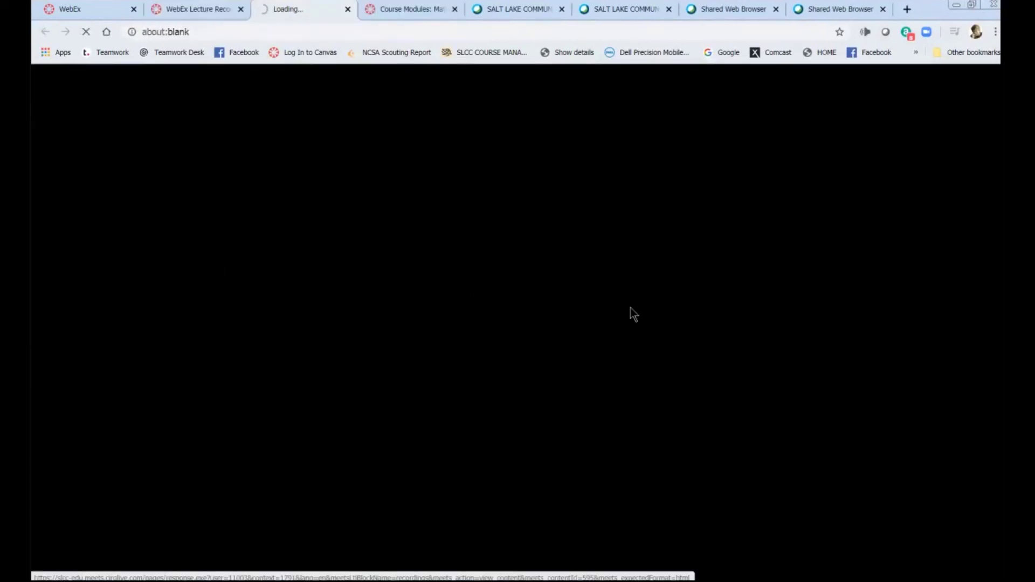